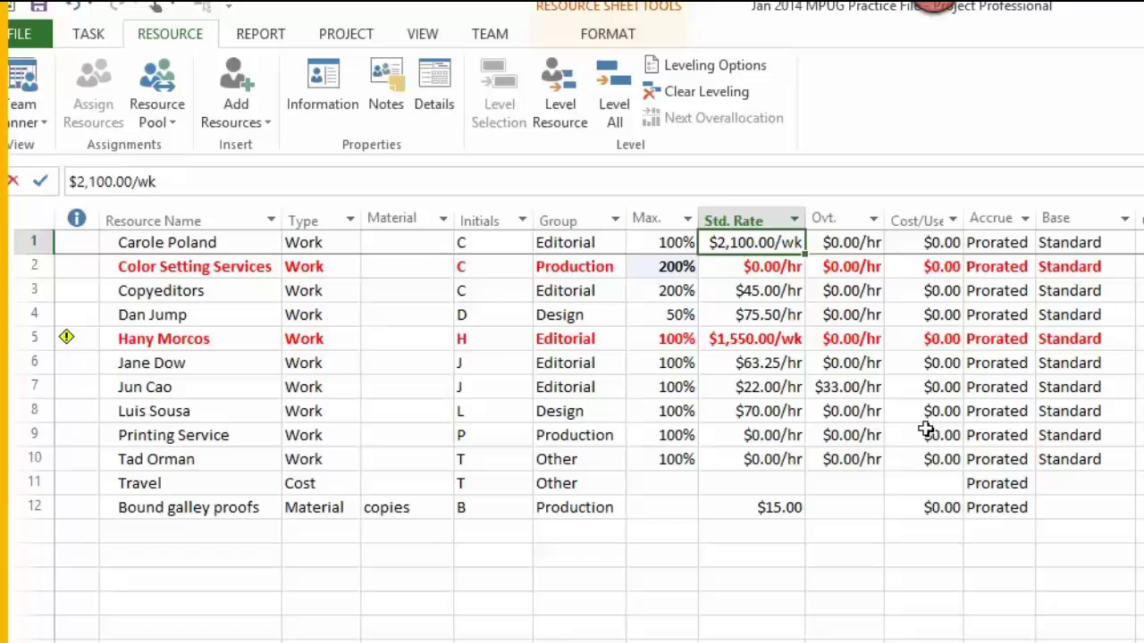
Step: Examine the Travel cost resource, the Bound galley proofs material resource and the Printing Service resource in the resource sheet
left_click(221, 484)
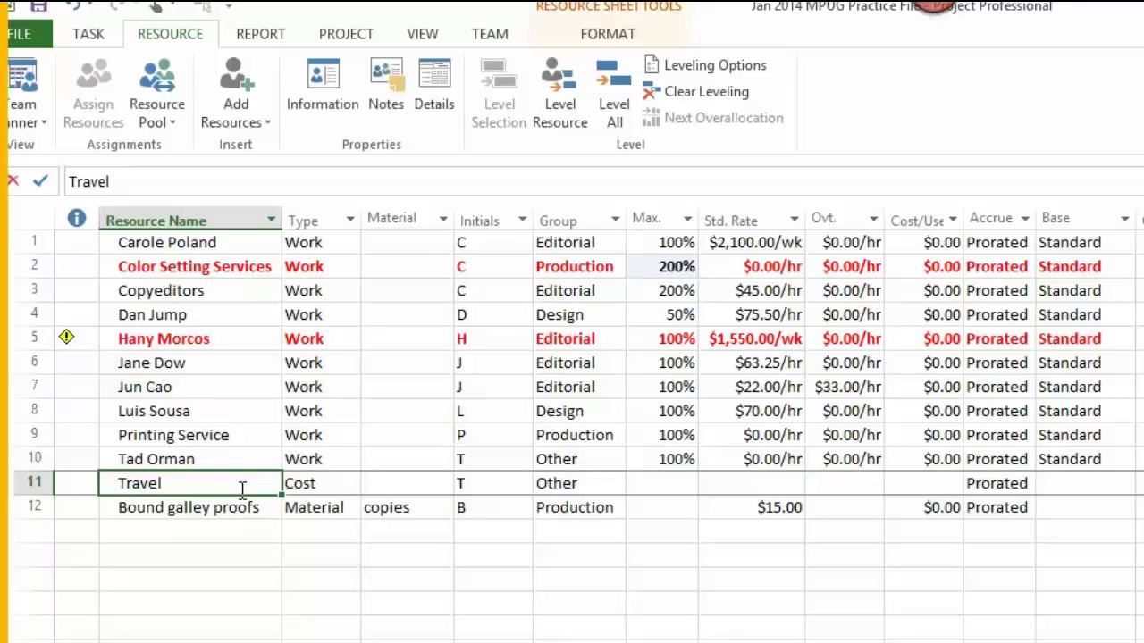
left_click(308, 484)
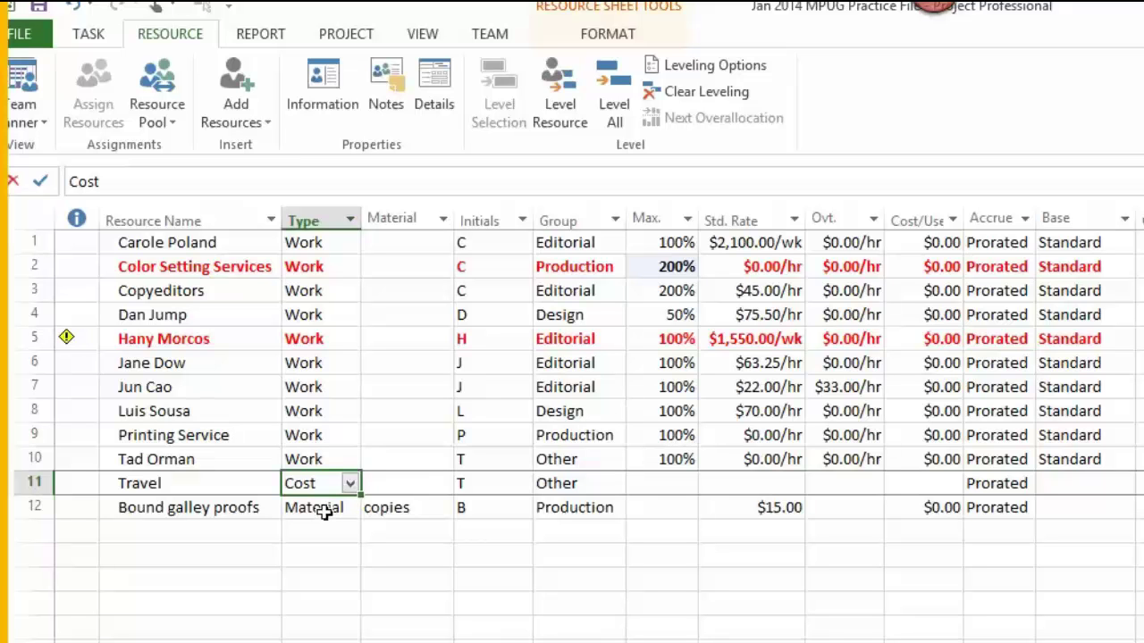
left_click(325, 508)
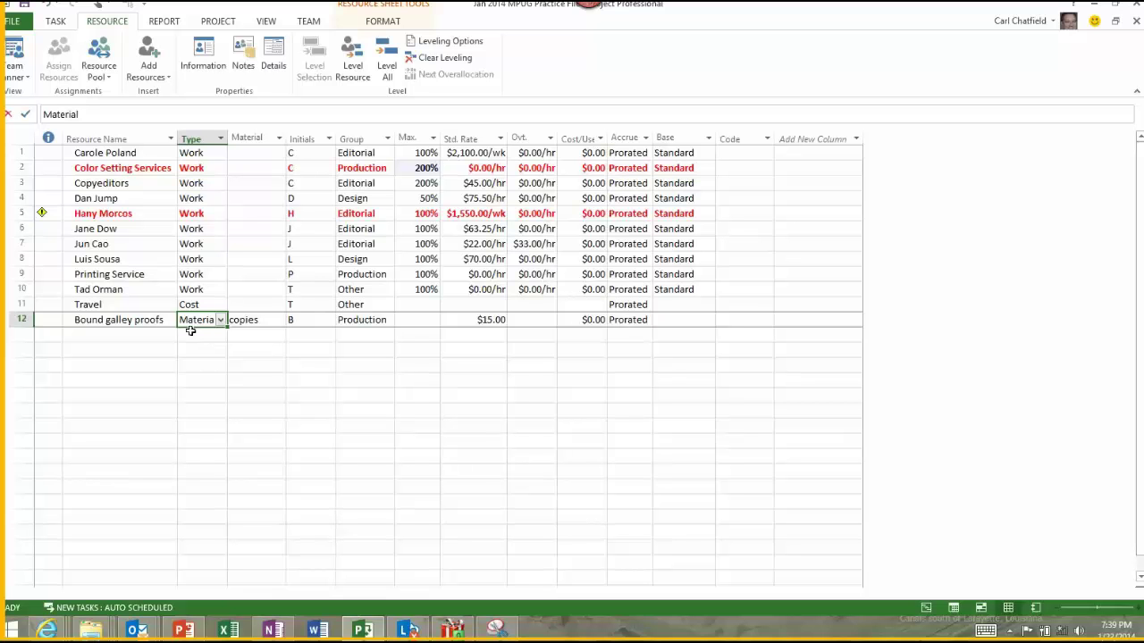
left_click(102, 275)
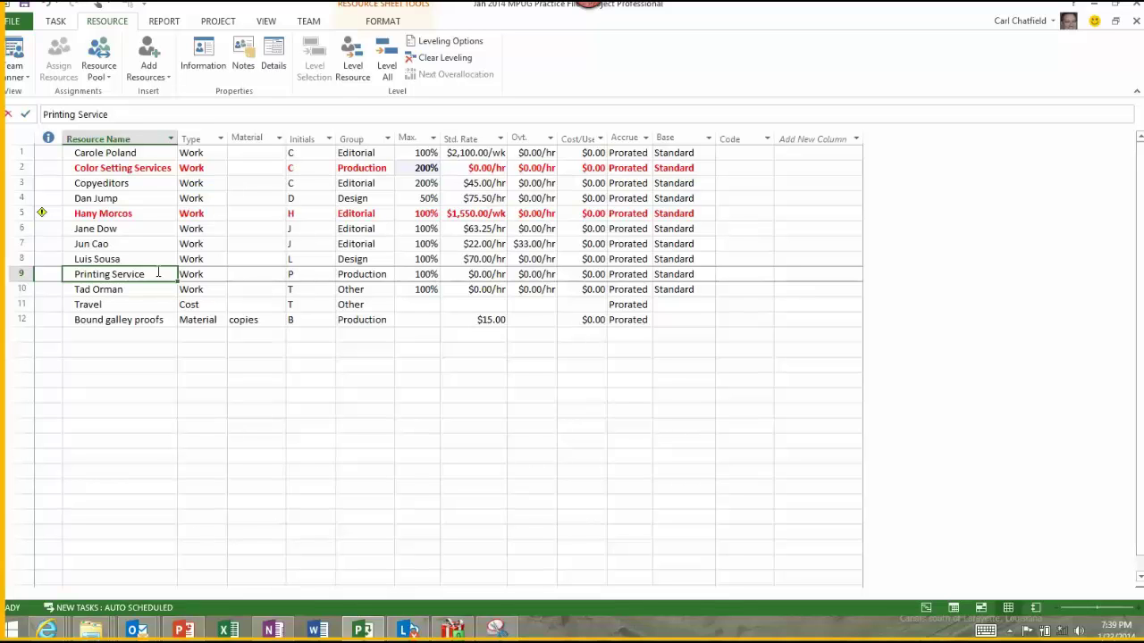
Step: Apply the Cost table to the resource sheet and sort the resources by Remaining cost from largest to smallest
right_click(27, 137)
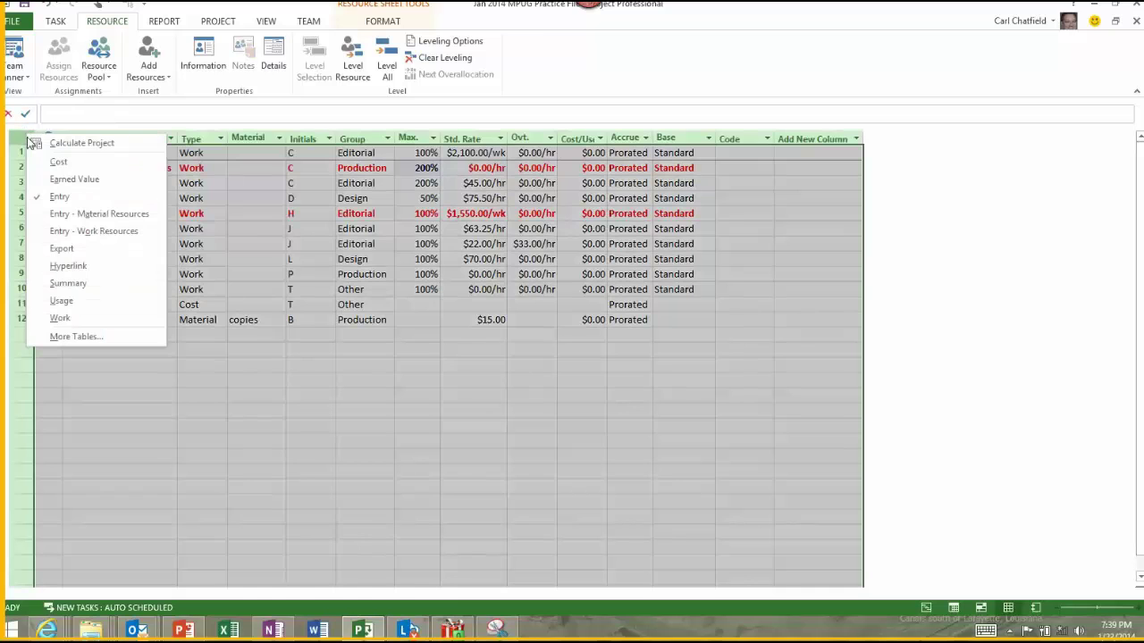
left_click(58, 161)
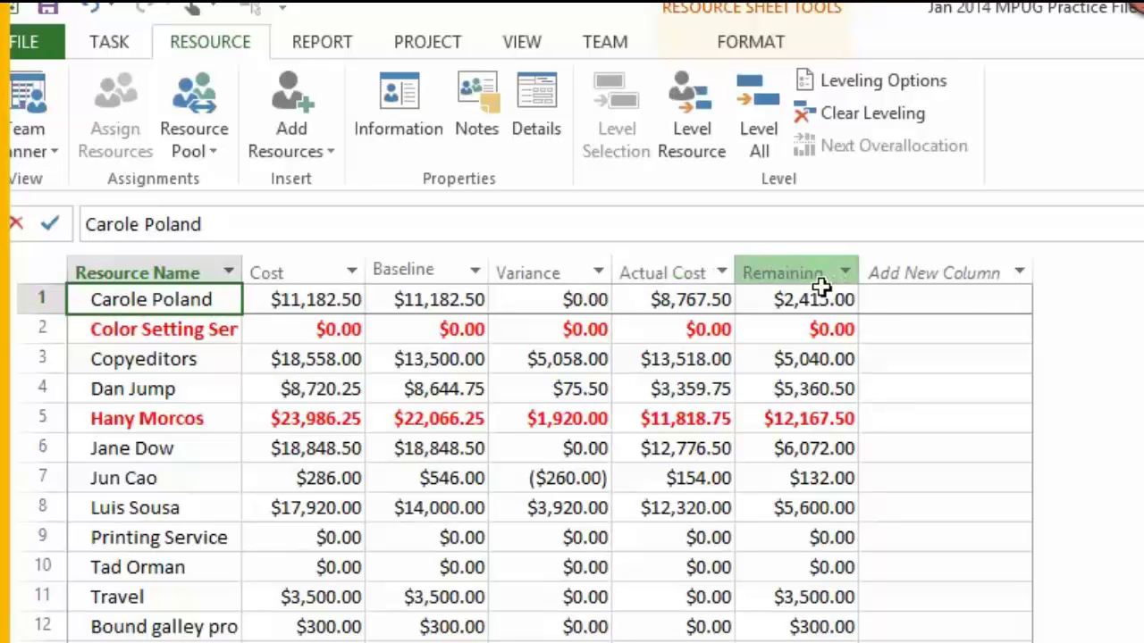
mouse_move(848, 277)
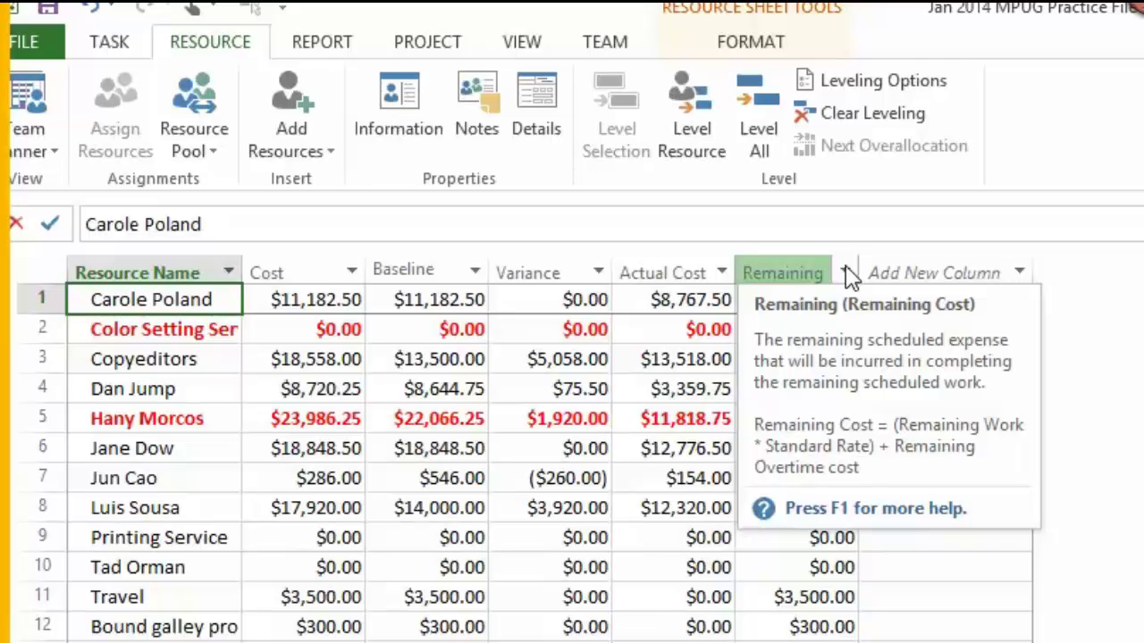
left_click(845, 274)
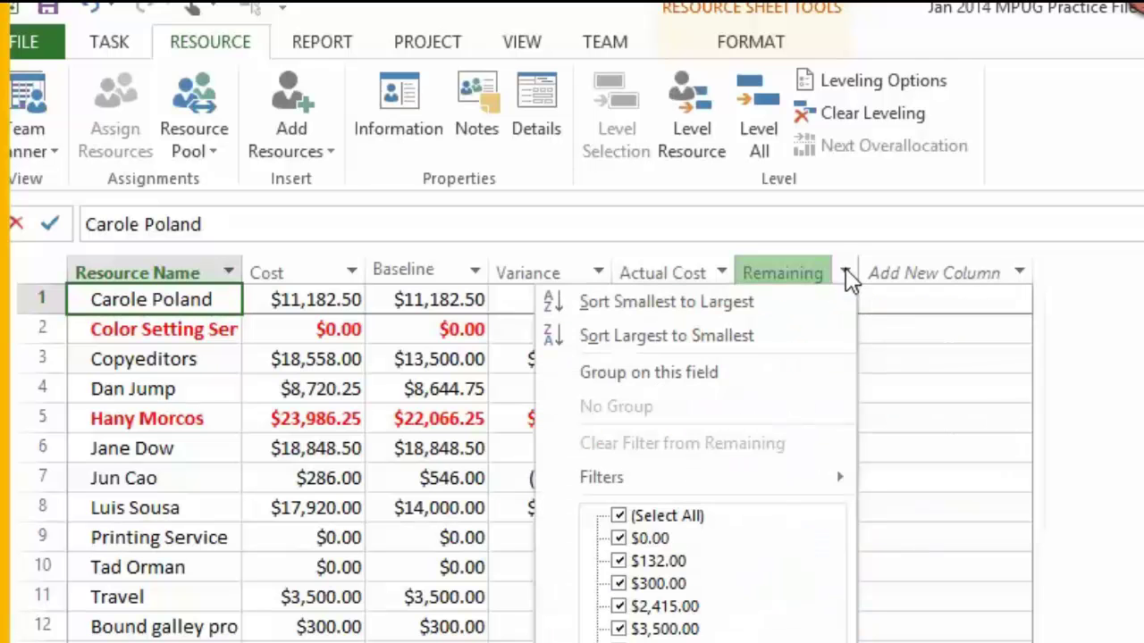
left_click(784, 344)
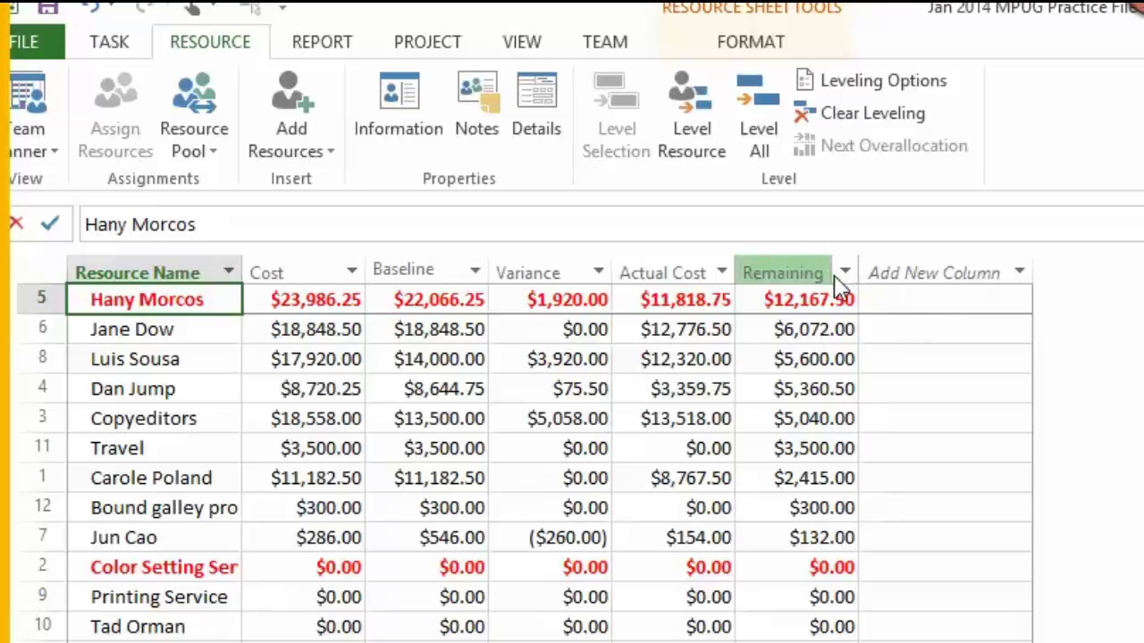
mouse_move(847, 288)
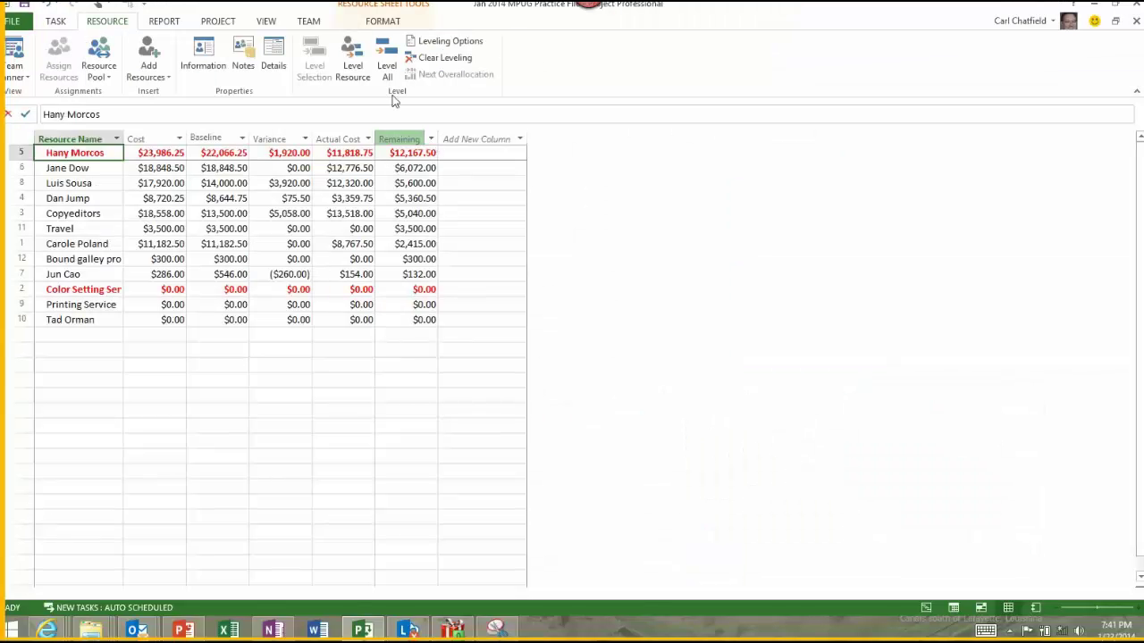
Step: Switch to the Gantt Chart view and apply the Cost table to the task list
left_click(52, 22)
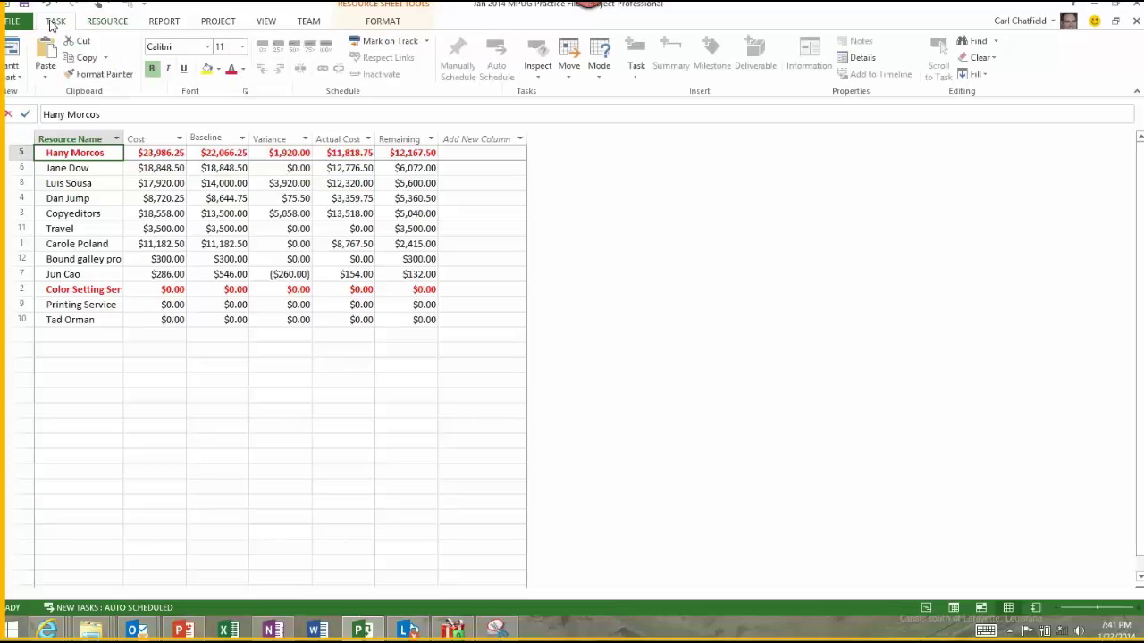
left_click(15, 54)
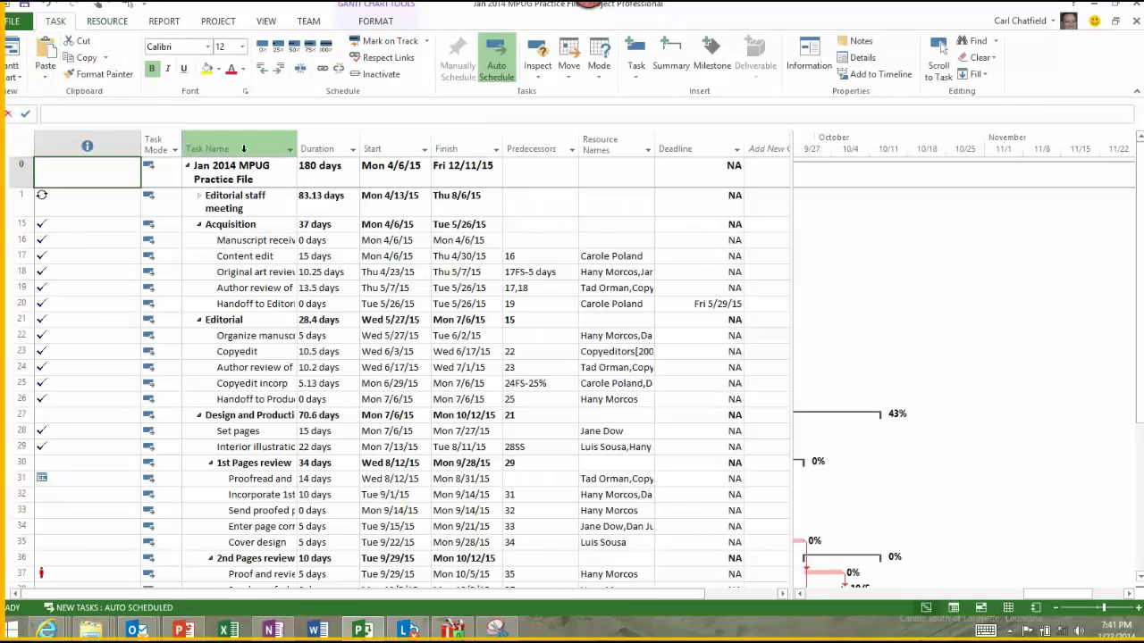
right_click(20, 139)
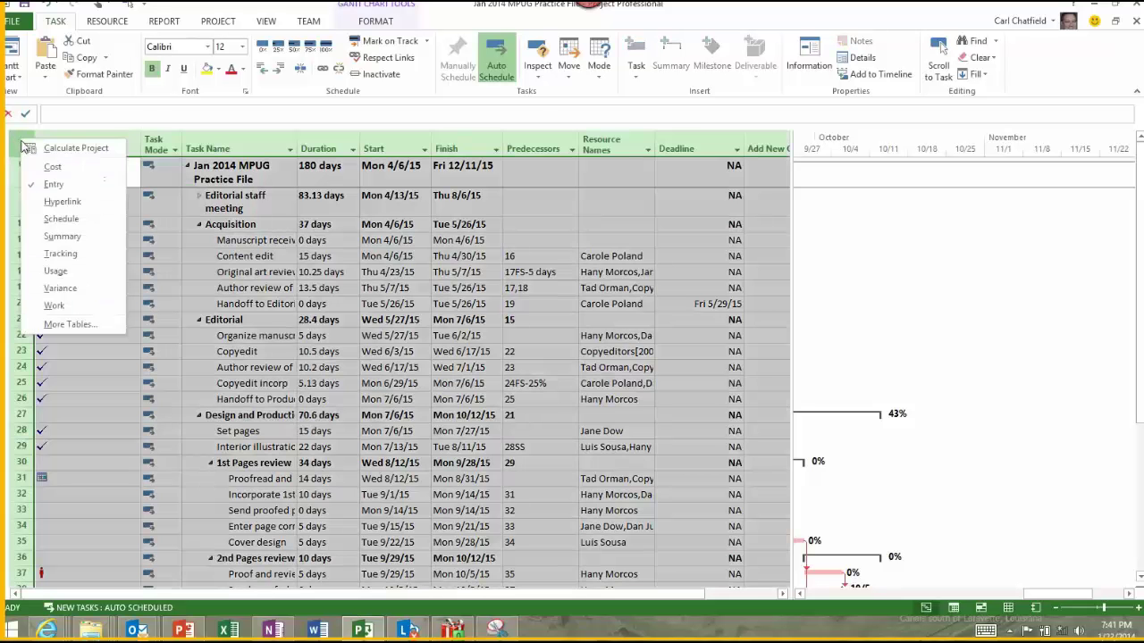
left_click(51, 167)
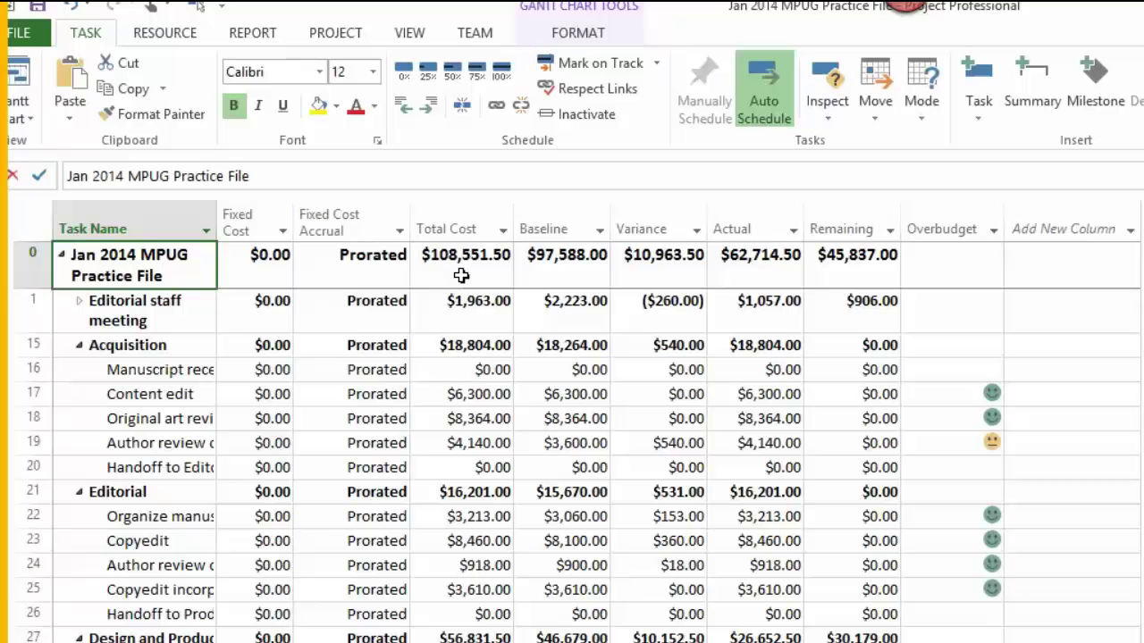
Step: Examine the project summary task's Total Cost, Baseline, Variance, Actual, Remaining and Overbudget values
left_click(298, 178)
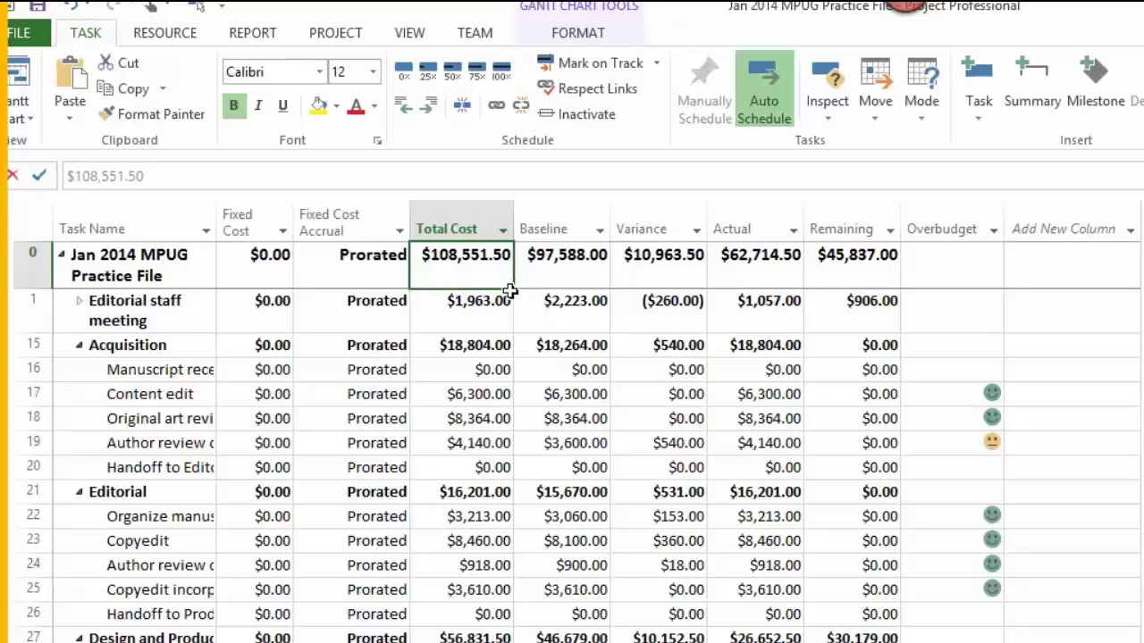
left_click(563, 268)
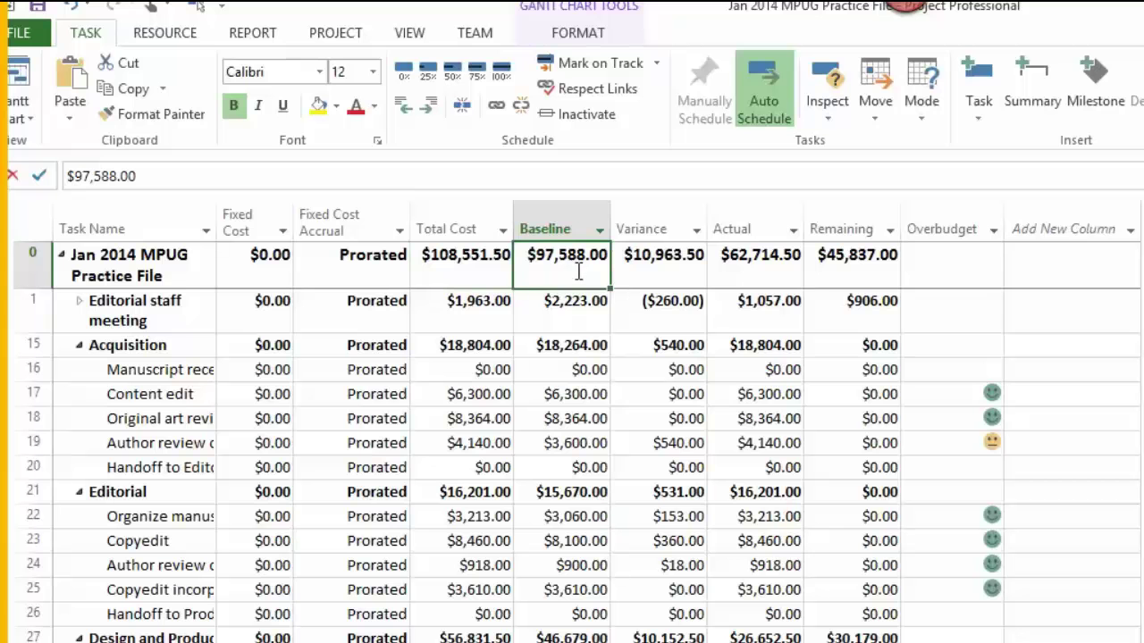
left_click(668, 279)
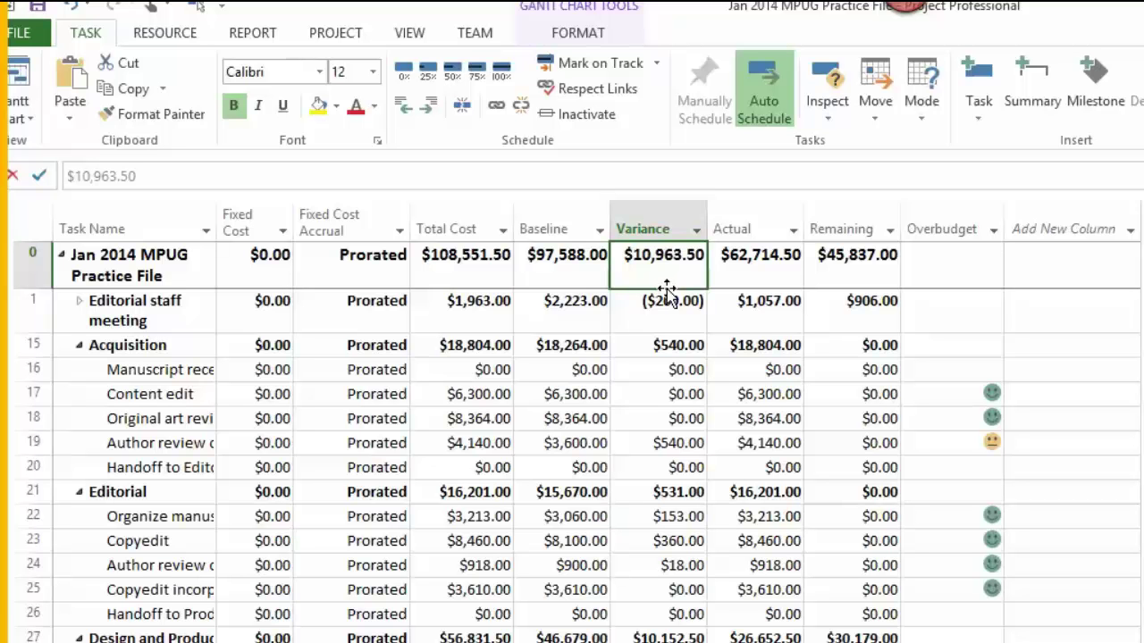
left_click(798, 277)
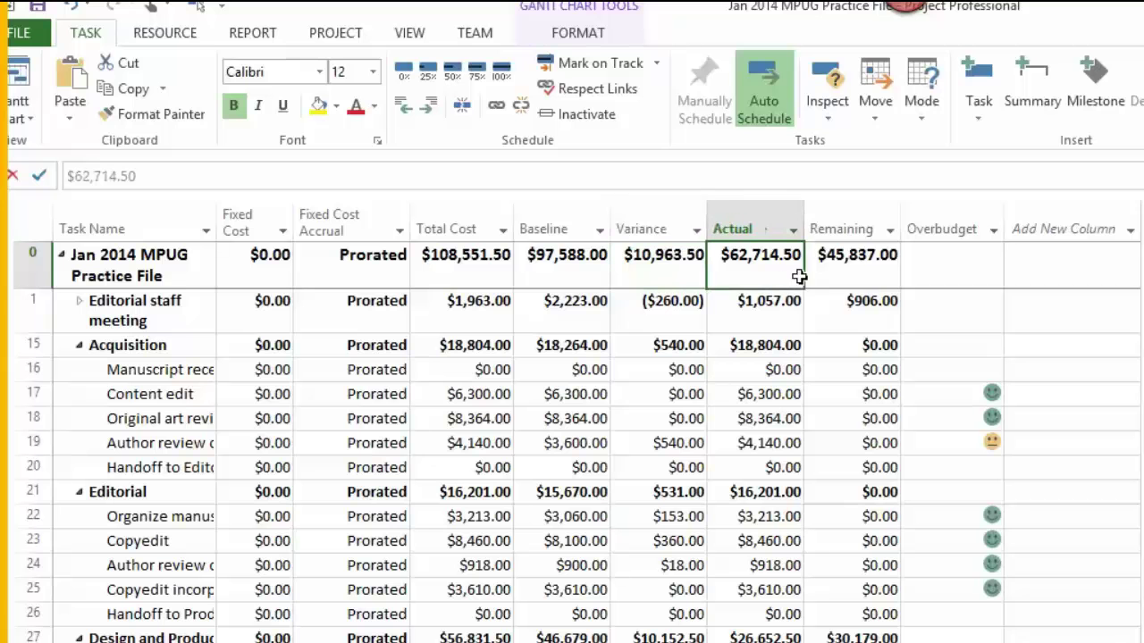
left_click_drag(798, 277, 748, 282)
left_click(845, 277)
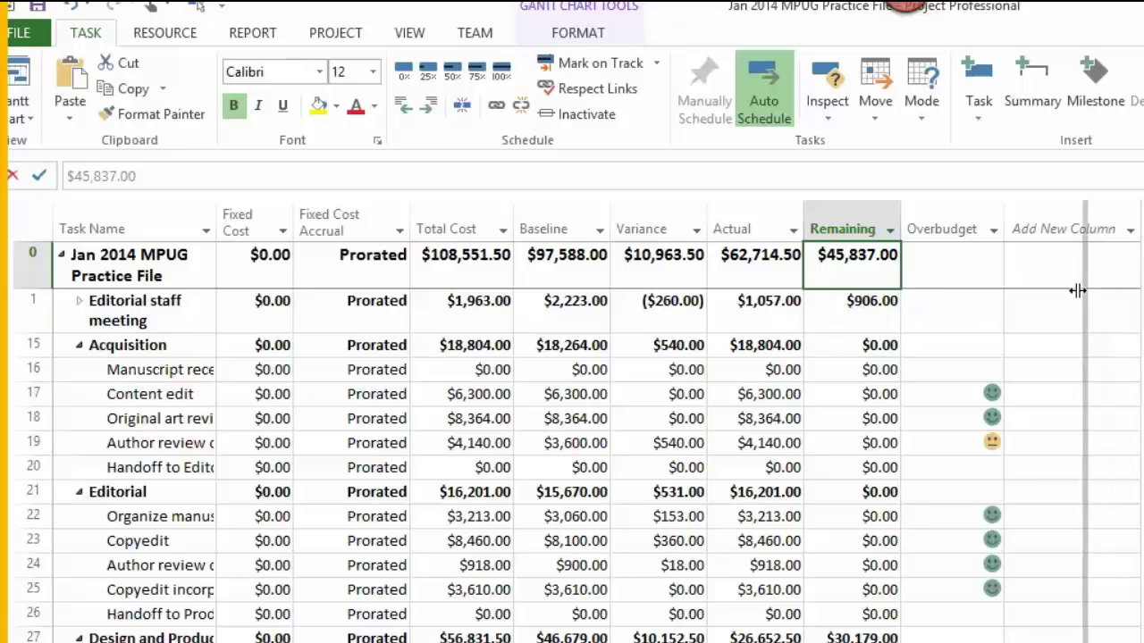
left_click(976, 274)
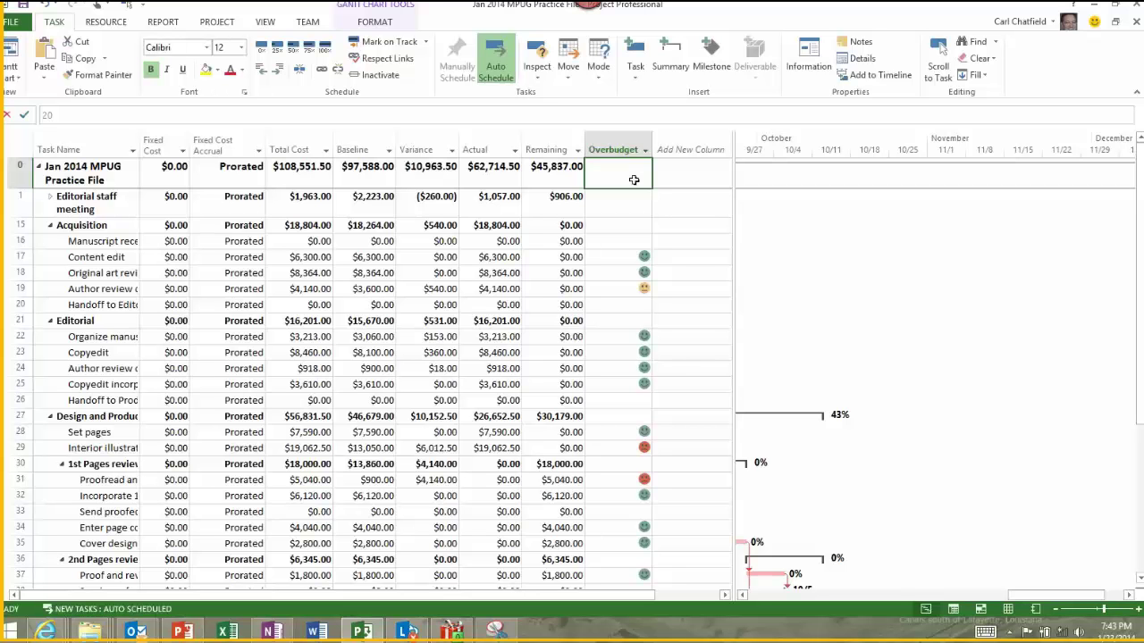
Step: Review the Overbudget indicators of the tasks in the Acquisition and Editorial phases, returning to the author review task in Acquisition
key("Down")
key("Down")
key("Down")
key("Down")
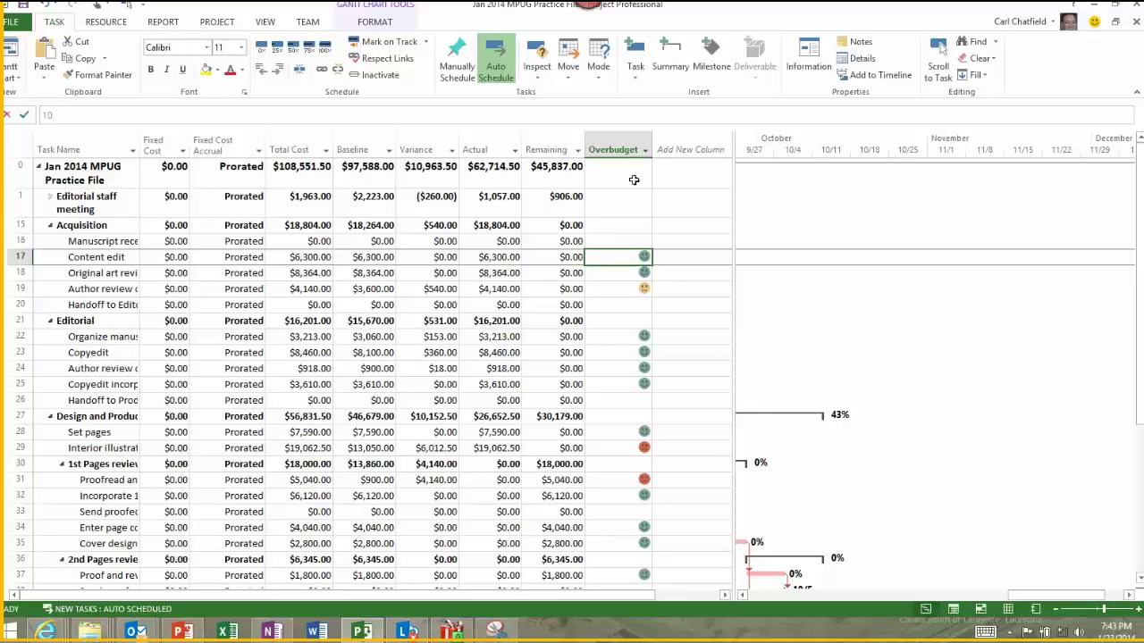
key("Down")
key("Down")
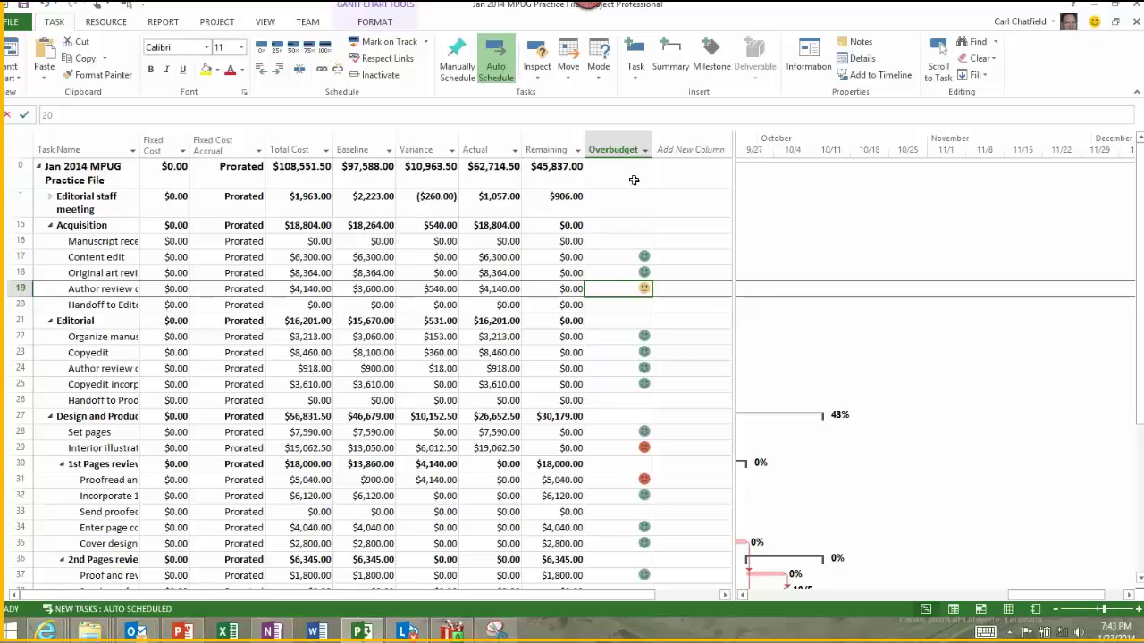
key("Down")
key("Down")
key("Down")
key("Down")
key("Down")
key("Down")
key("Down")
key("Down")
key("Down")
key("Down")
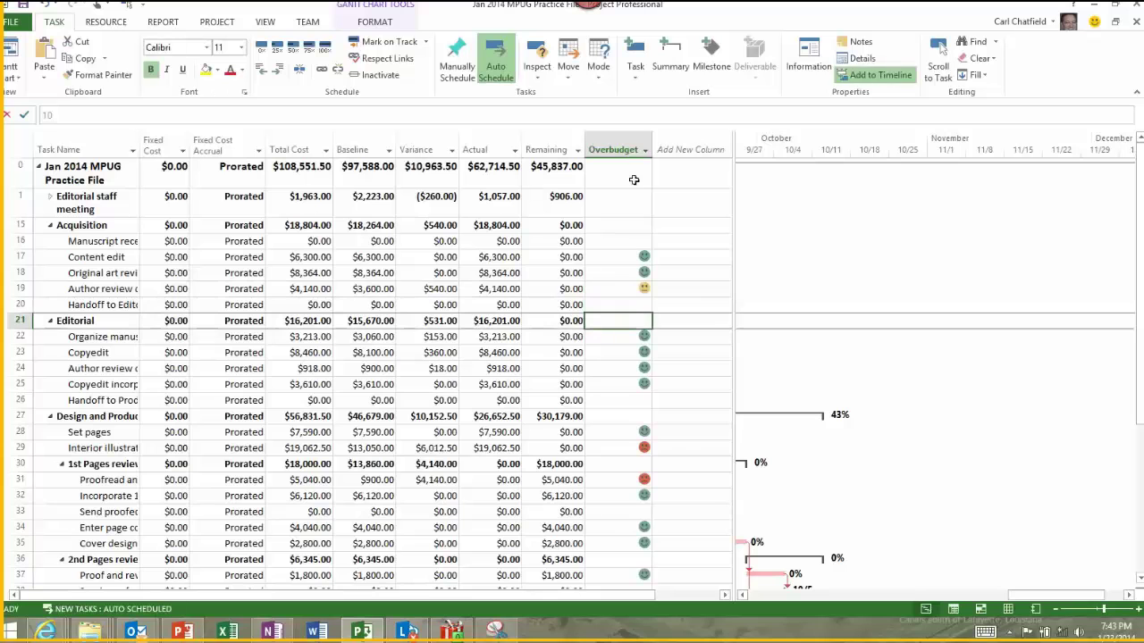
key("Up")
key("Up")
key("Up")
key("Up")
key("Up")
key("Up")
key("Up")
key("Up")
key("Up")
key("Up")
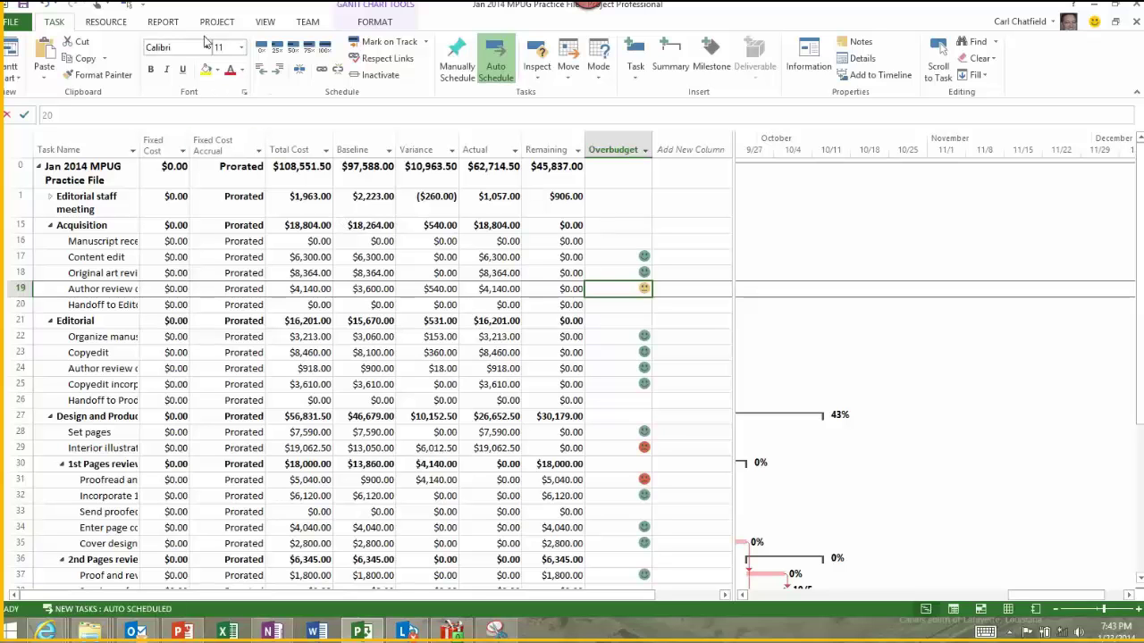
Step: Open the Cash Flow cost report for the project
left_click(162, 21)
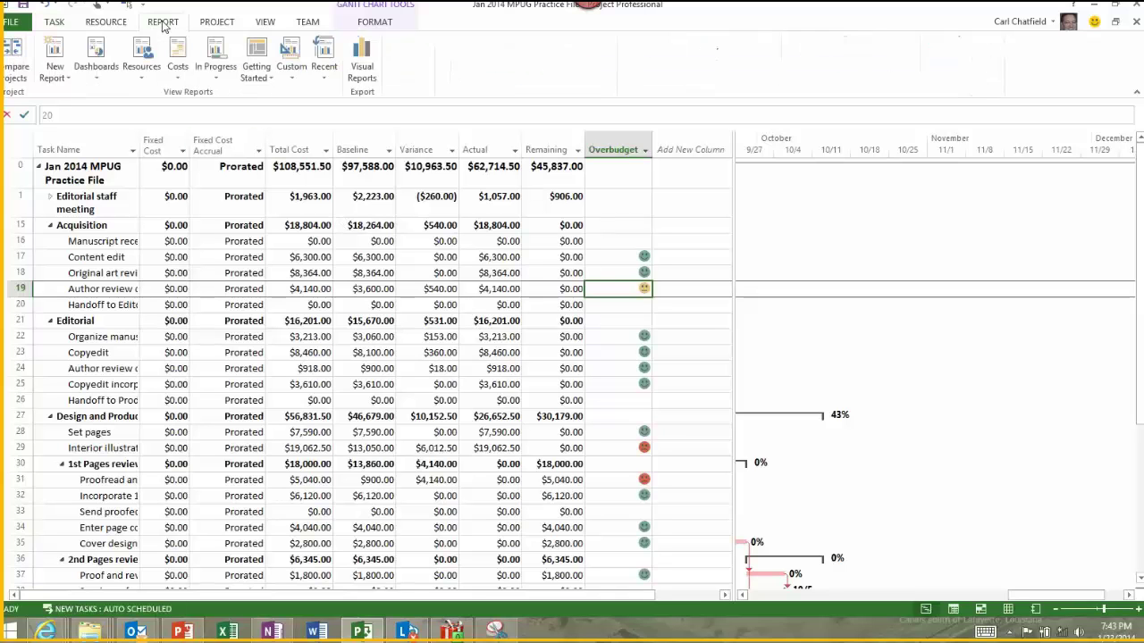
left_click(177, 82)
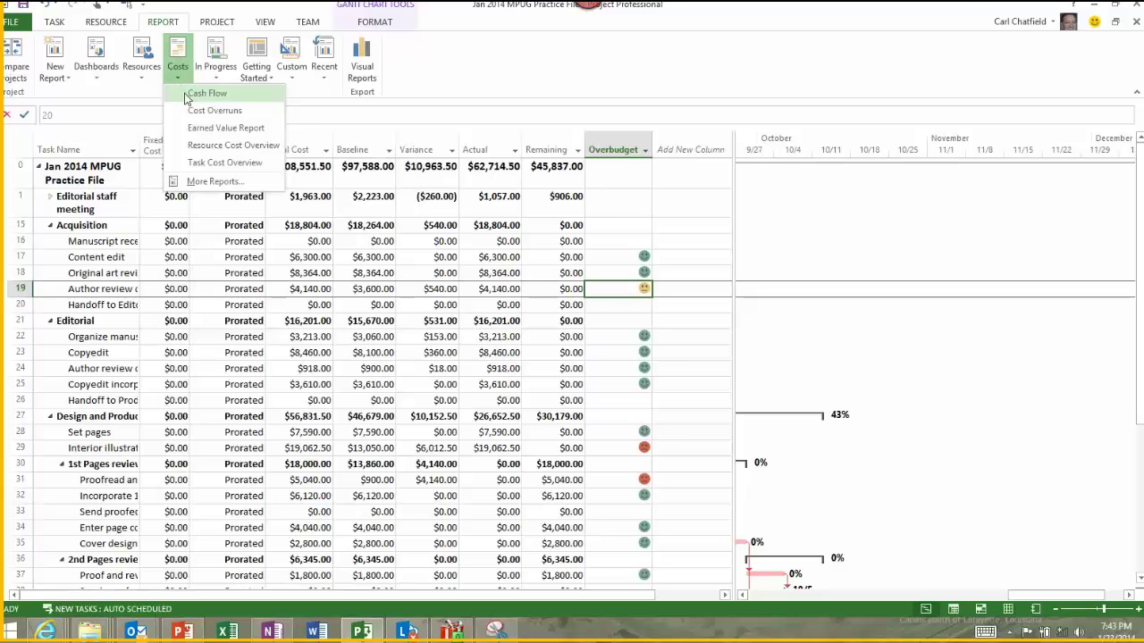
left_click(187, 95)
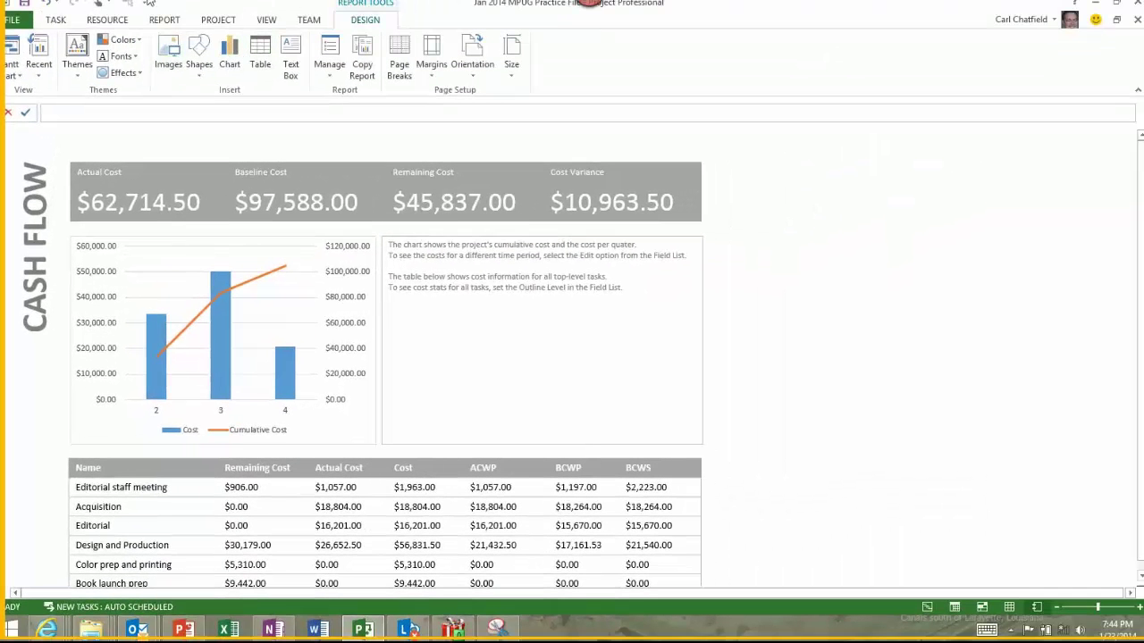
Step: Try to open the Cost Overruns report
left_click(163, 20)
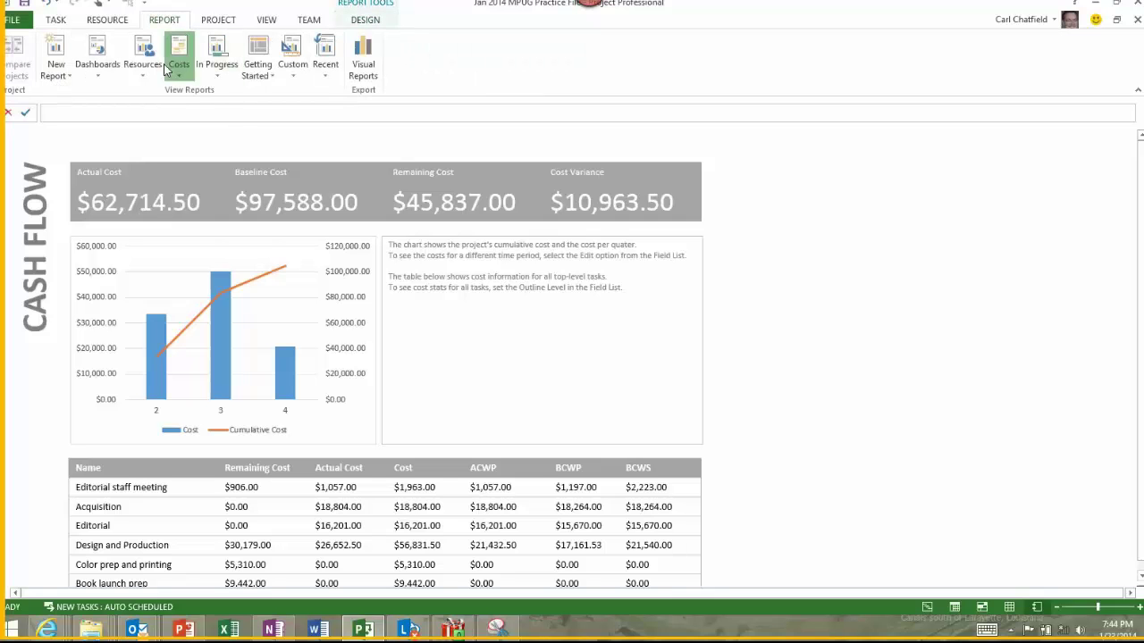
left_click(179, 70)
left_click(216, 108)
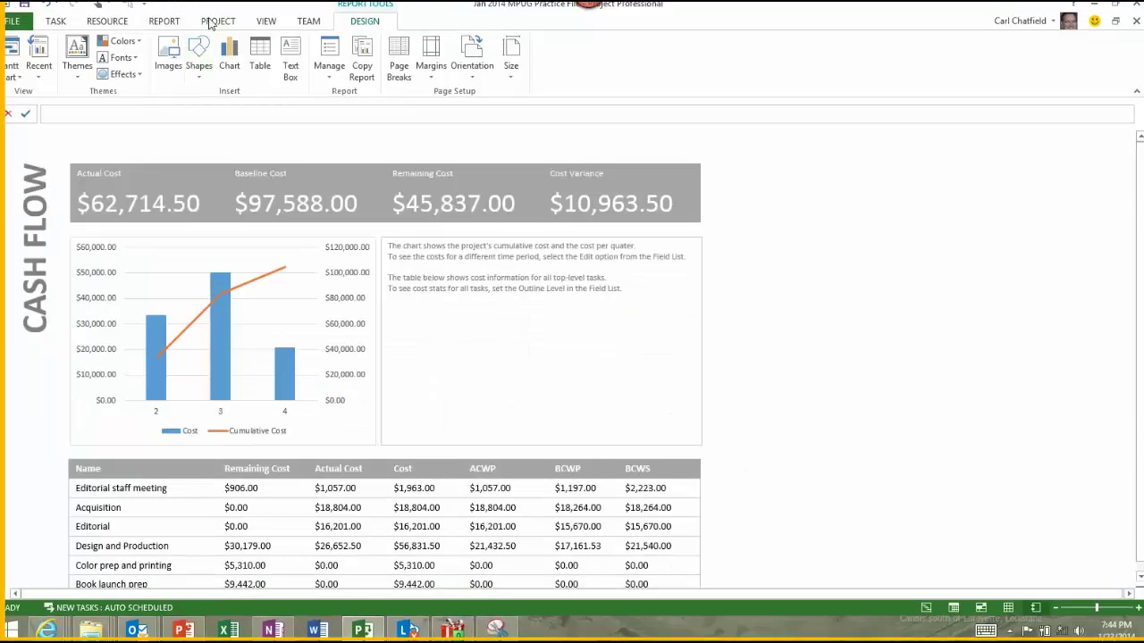
Step: Open the Resource Cost Overview report and examine the available fields of its Cost Status chart
left_click(164, 20)
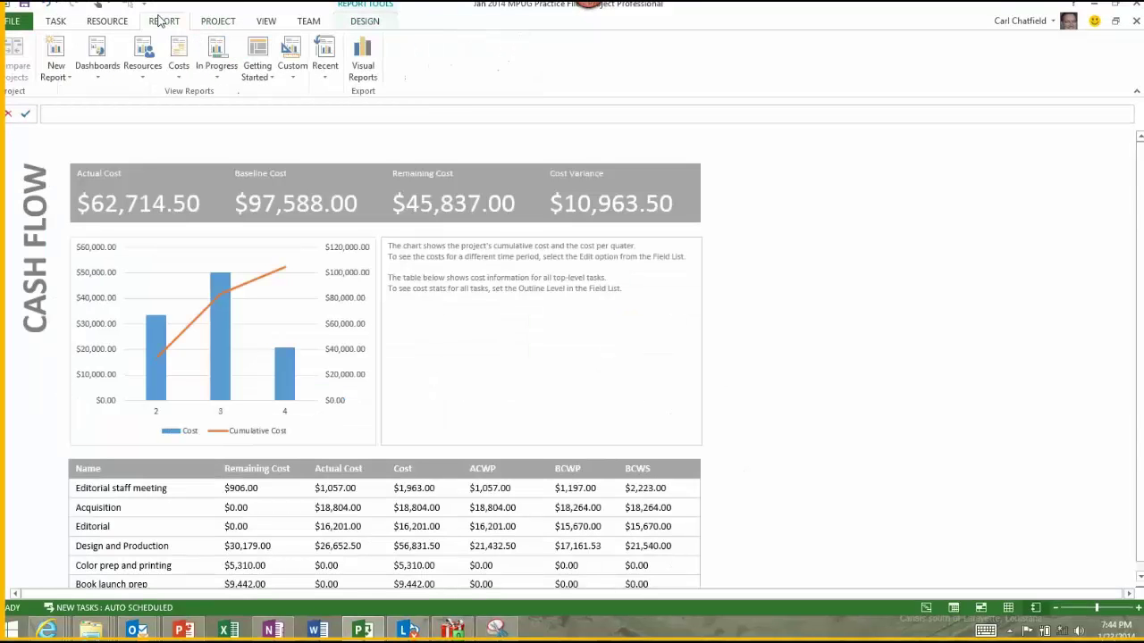
left_click(170, 63)
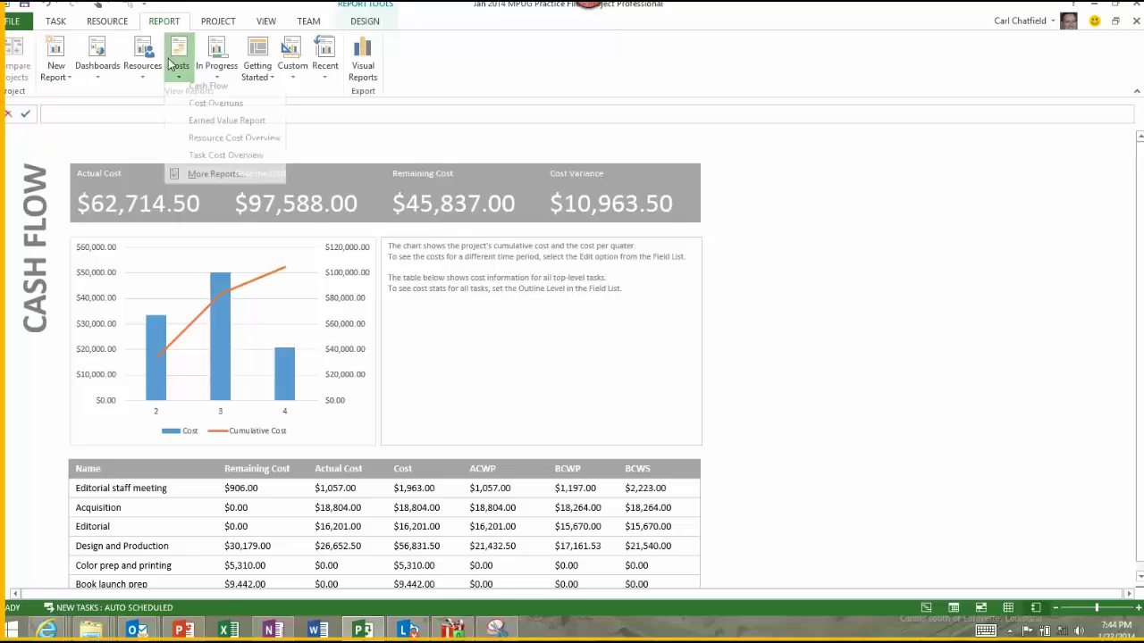
left_click(191, 144)
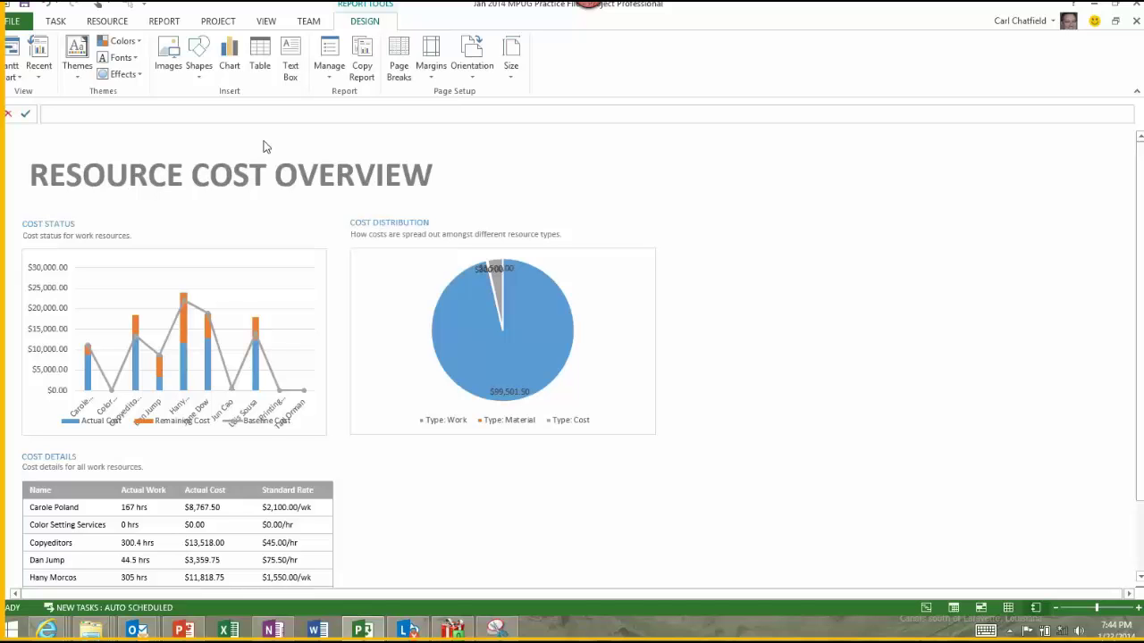
left_click(243, 288)
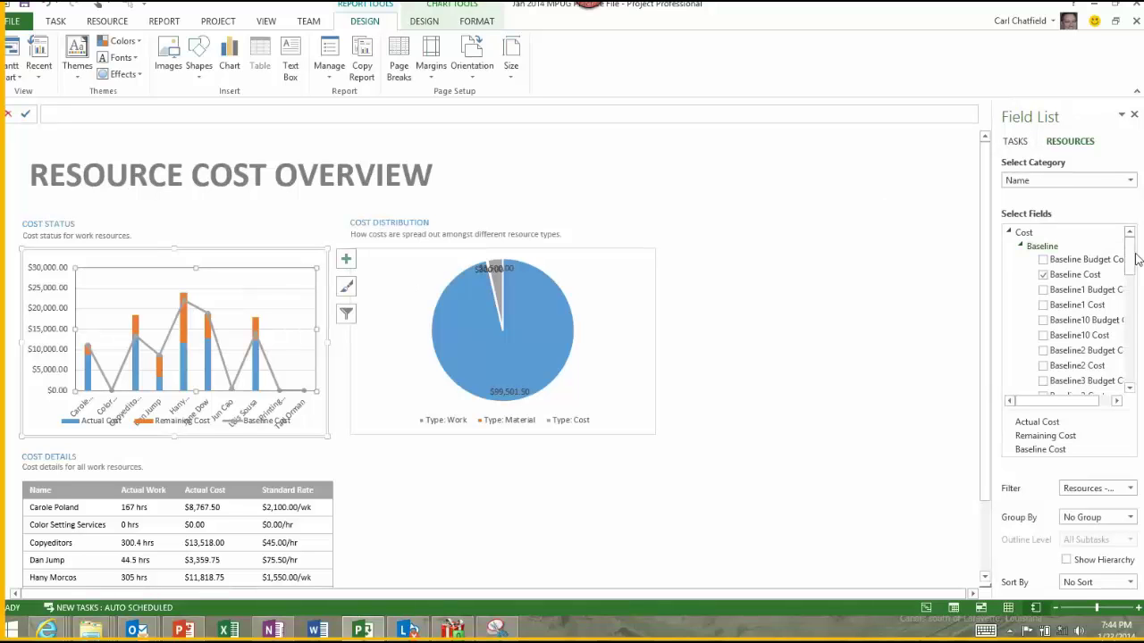
scroll(1136, 259, "down", 2)
scroll(1136, 259, "up", 2)
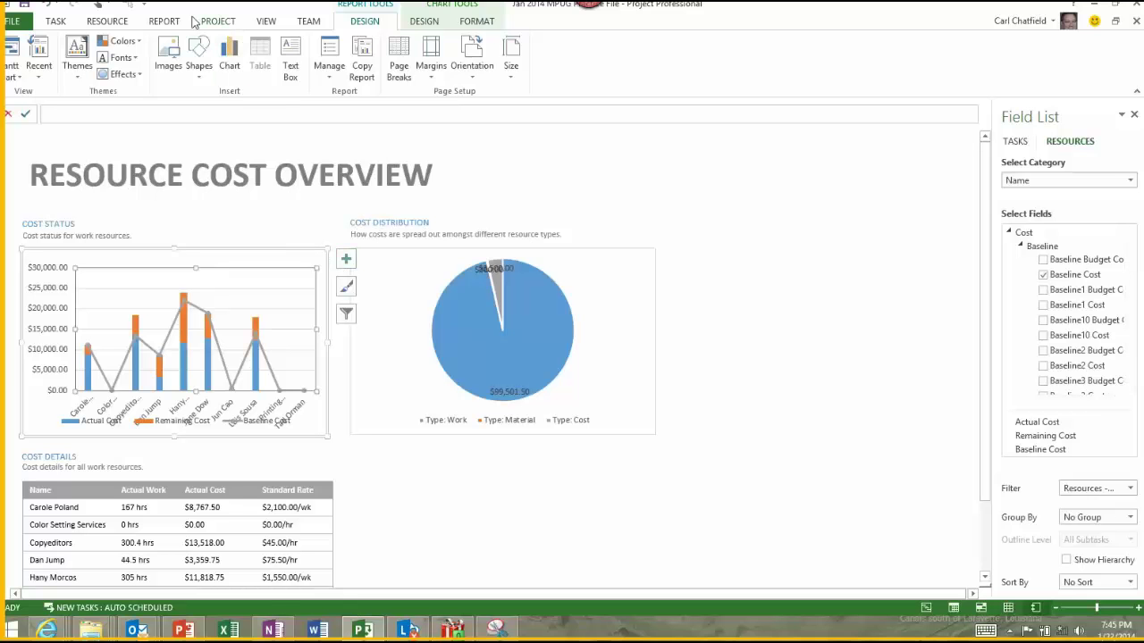
Step: Open the Earned Value Report and deselect its earned value over time chart
left_click(165, 21)
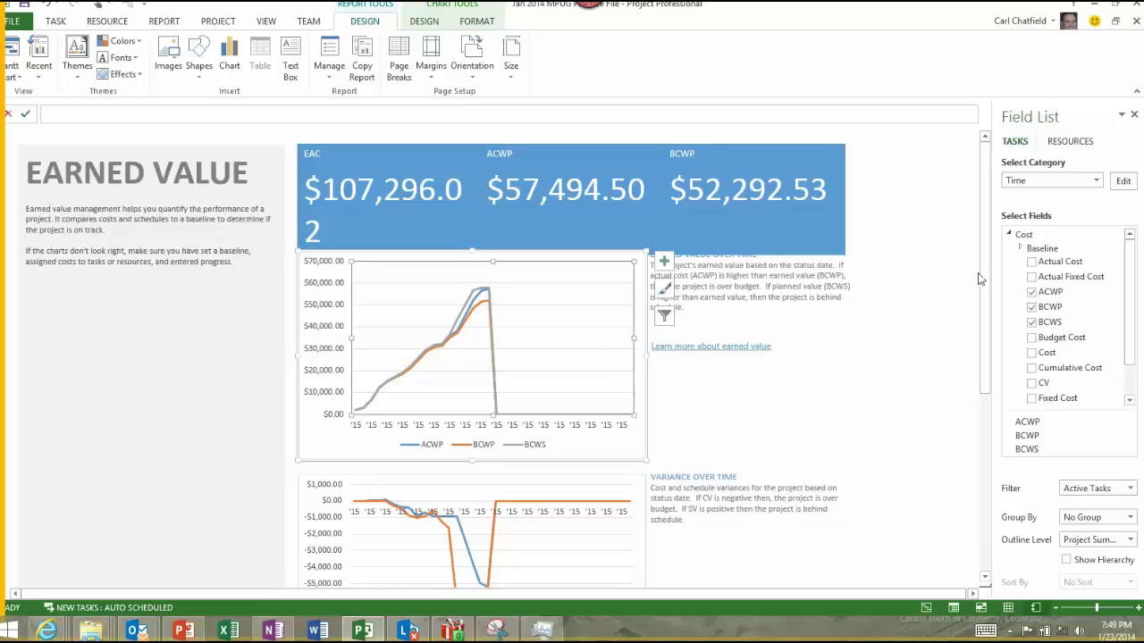
left_click(900, 183)
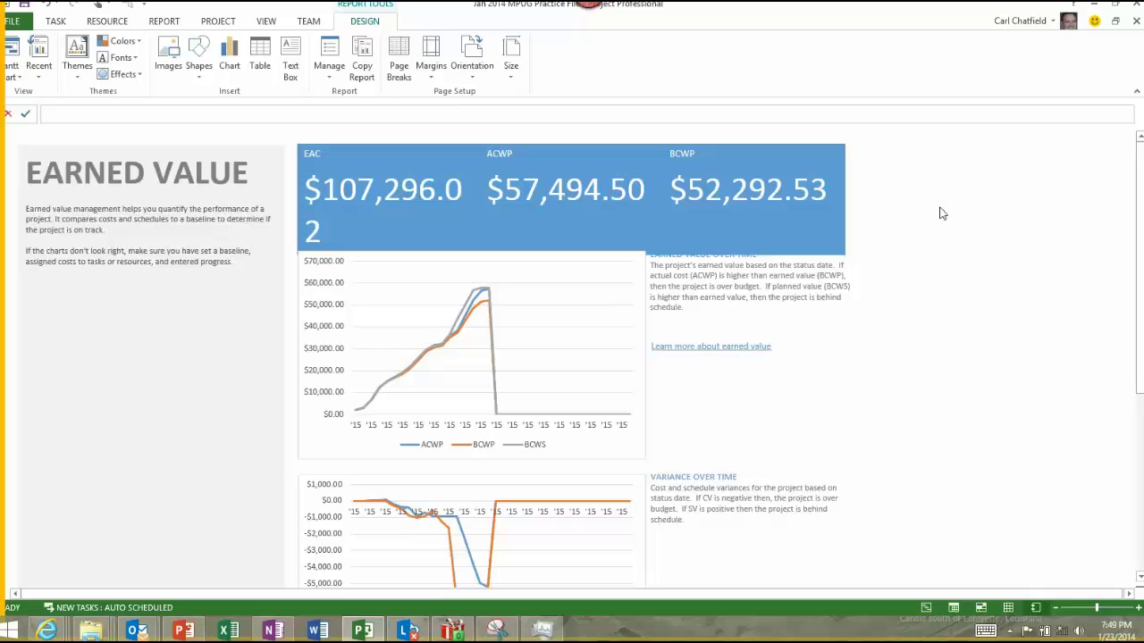